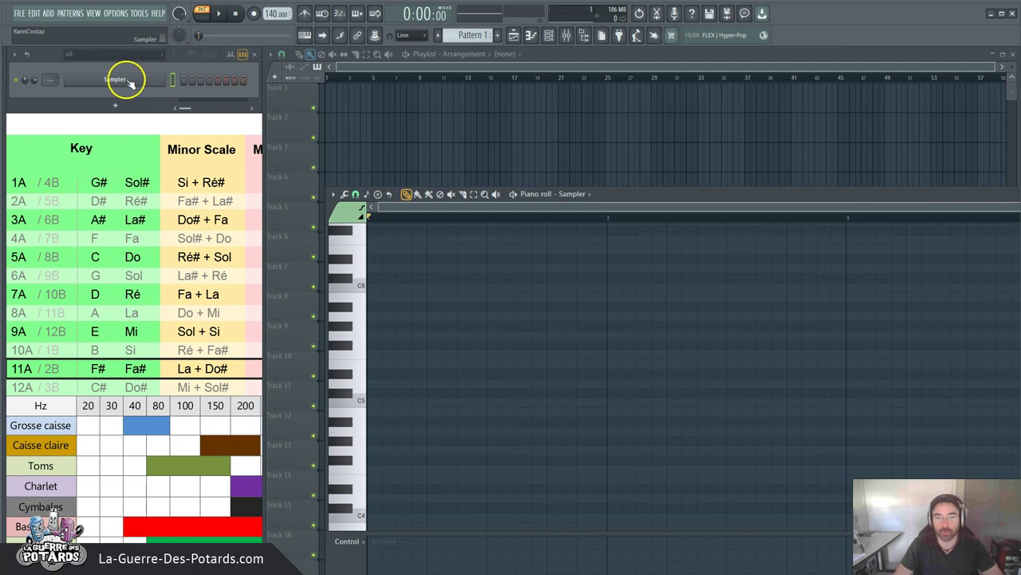
left_click(127, 82)
left_click(134, 84)
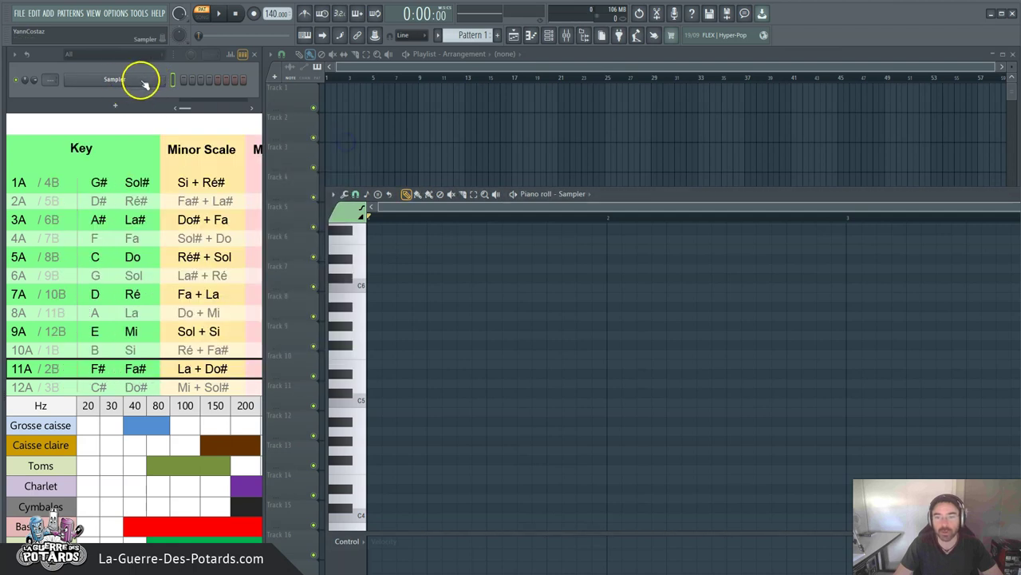
left_click(173, 79)
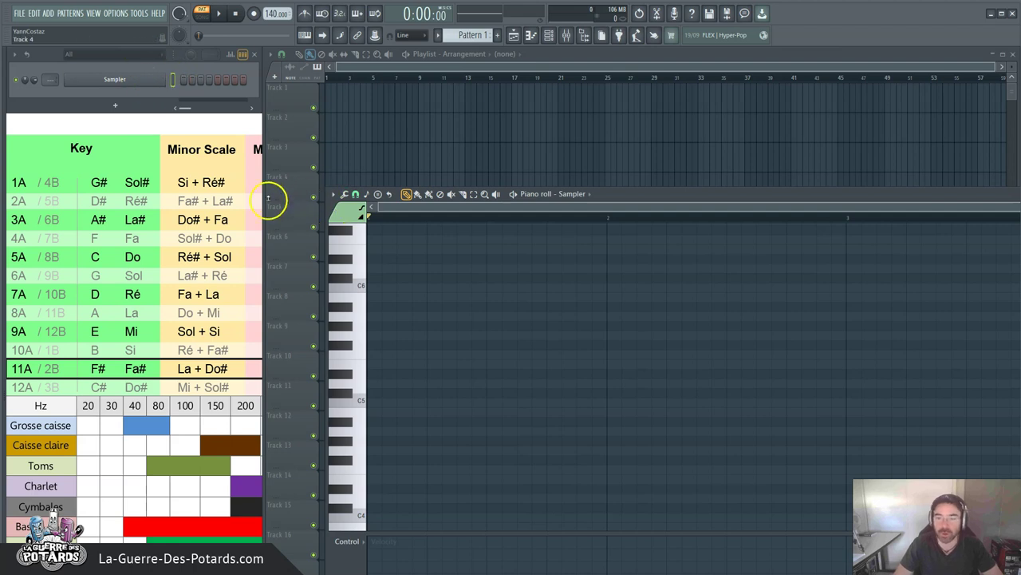
right_click(146, 82)
left_click(180, 82)
right_click(155, 83)
left_click(208, 79)
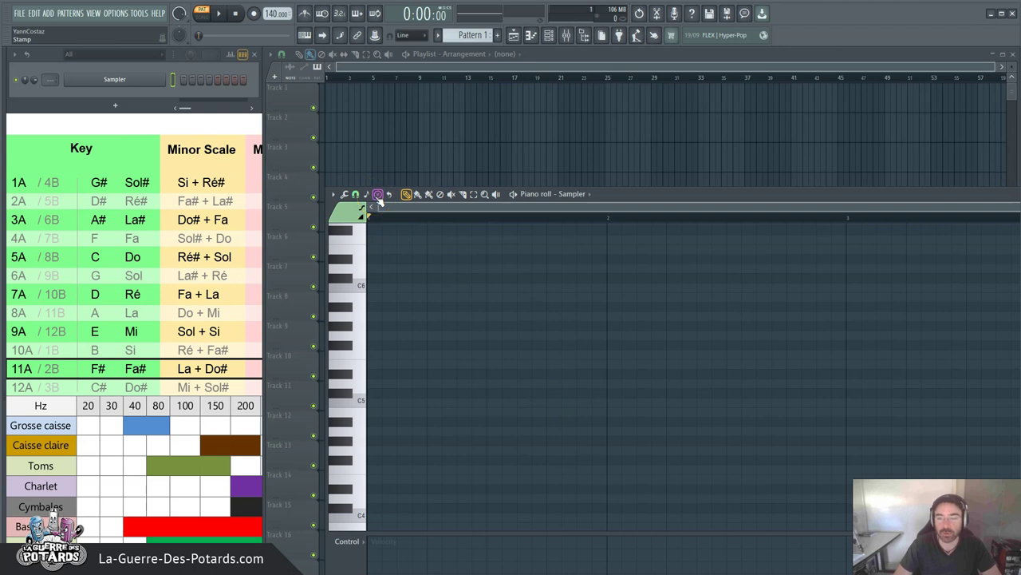
- Stamp a Minor Melodic scale rooted on C5 at the start of bar 1 in the Sampler's piano roll and deselect the notes
left_click(378, 195)
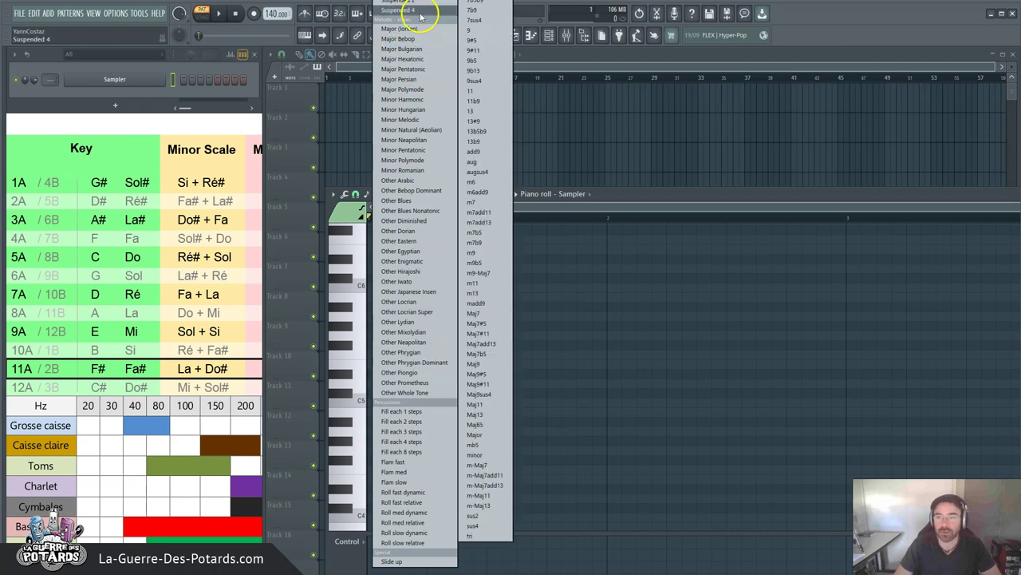
mouse_move(415, 2)
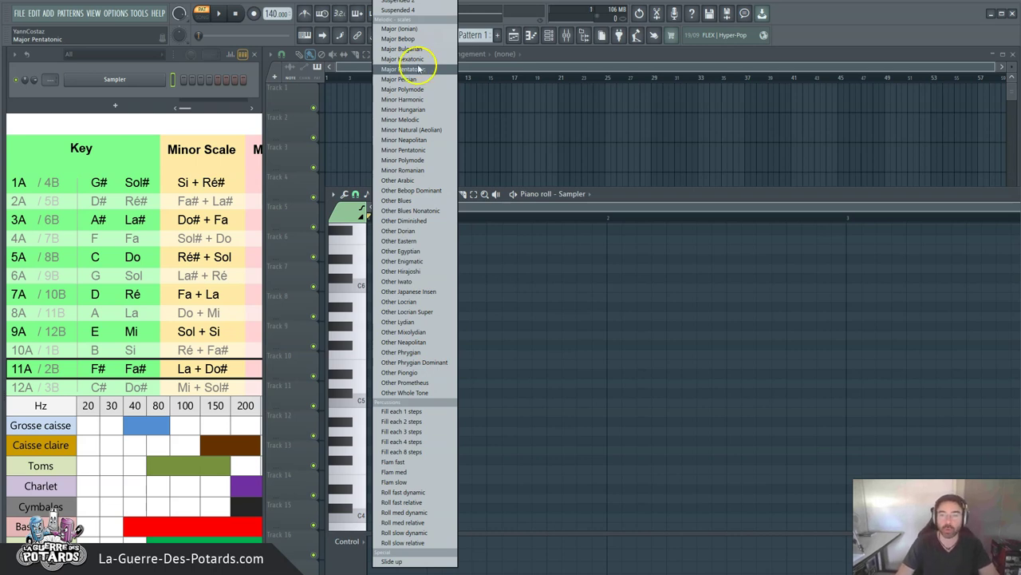
left_click(392, 119)
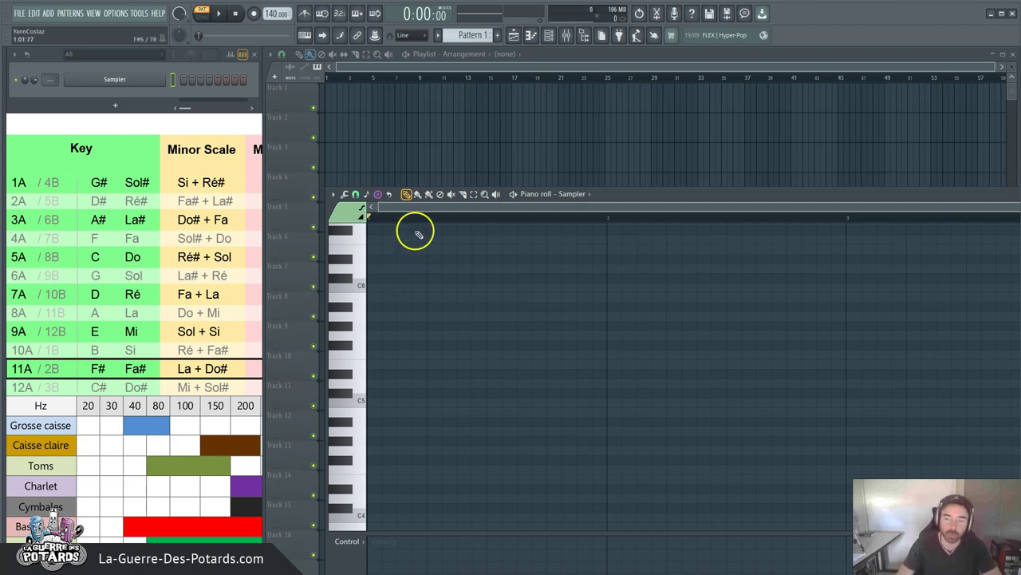
left_click(360, 400)
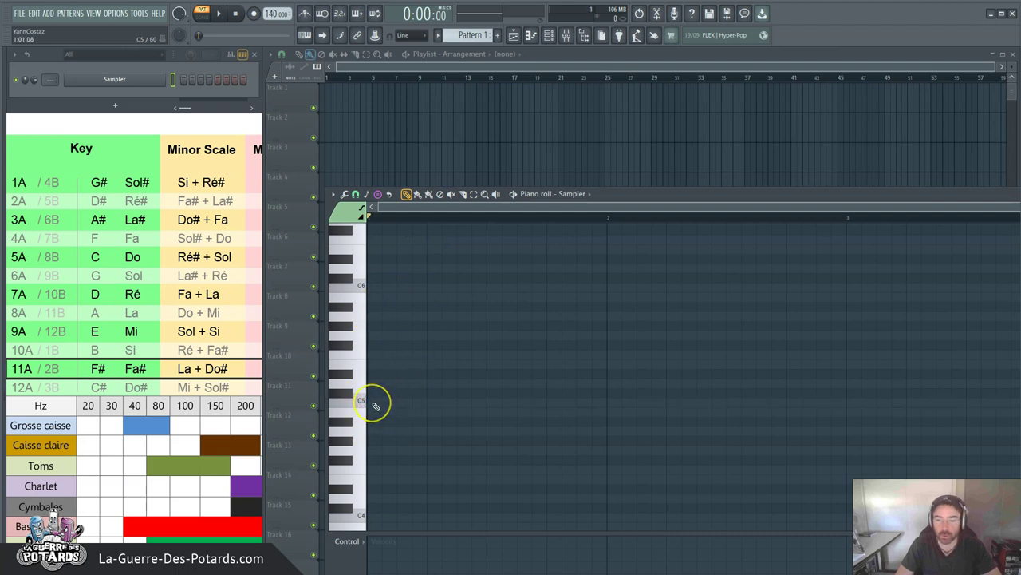
left_click(371, 403)
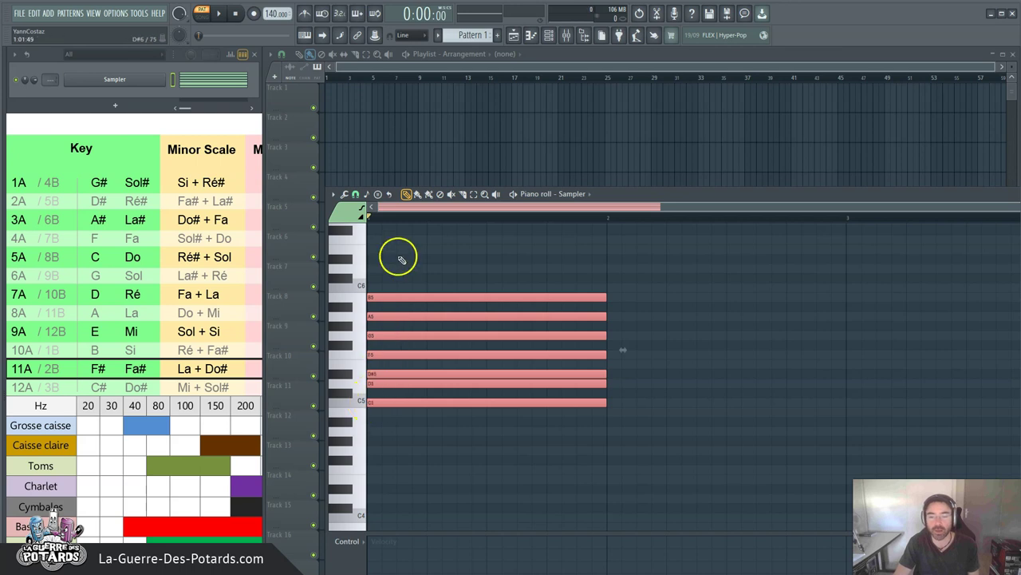
left_click(378, 195)
left_click(420, 252, "ctrl")
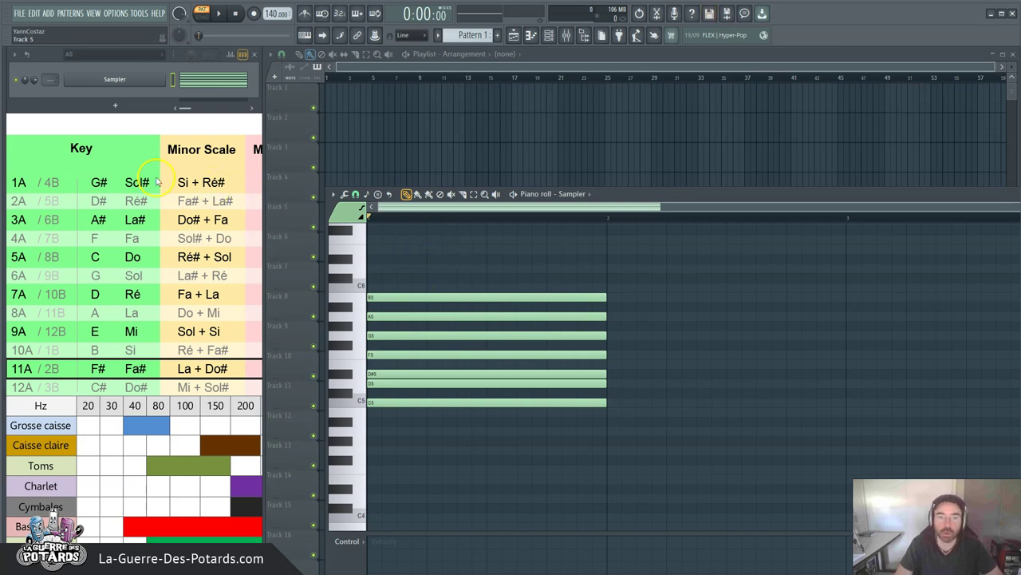
- Rename the Sampler channel as GAMME
right_click(136, 83)
key("F2")
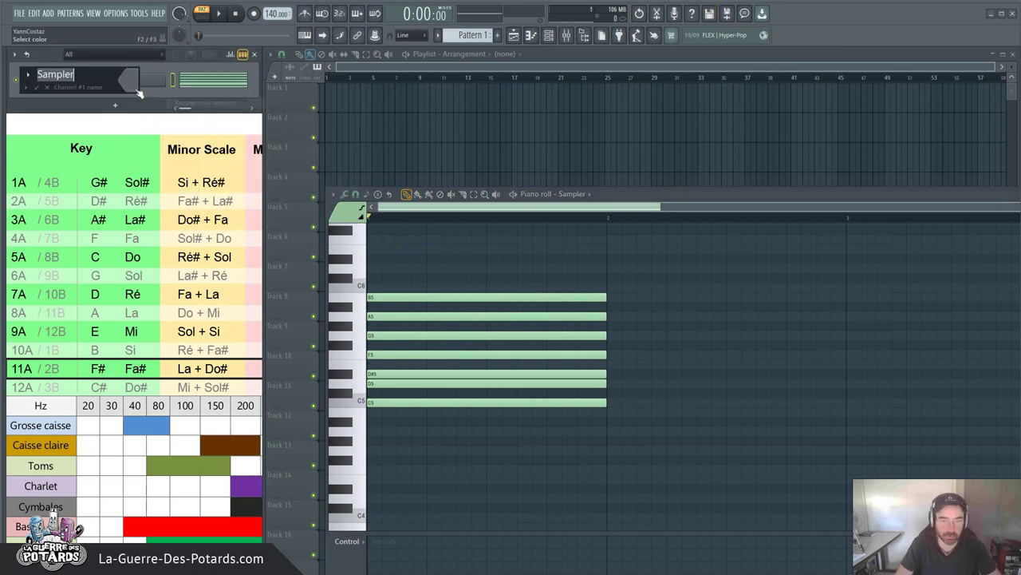
type("GAMME")
key("Return")
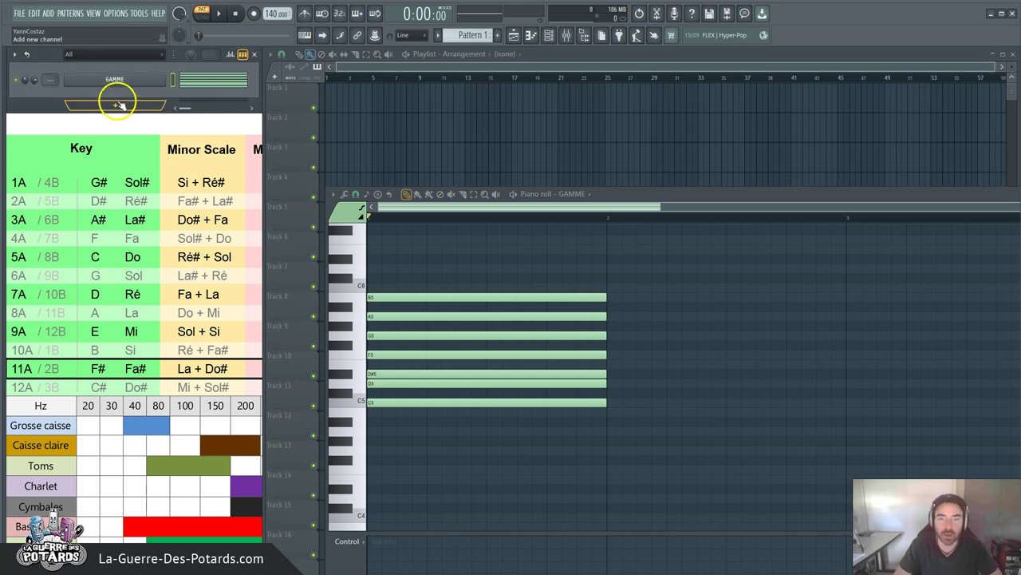
- Add a Sytrus synthesizer channel below GAMME and close its plugin window
left_click(118, 105)
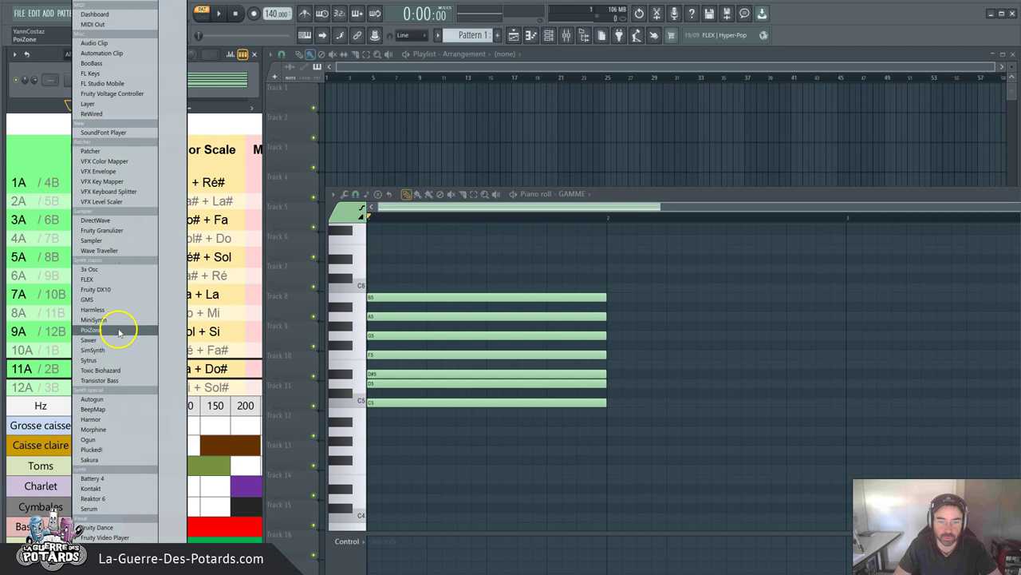
left_click(112, 360)
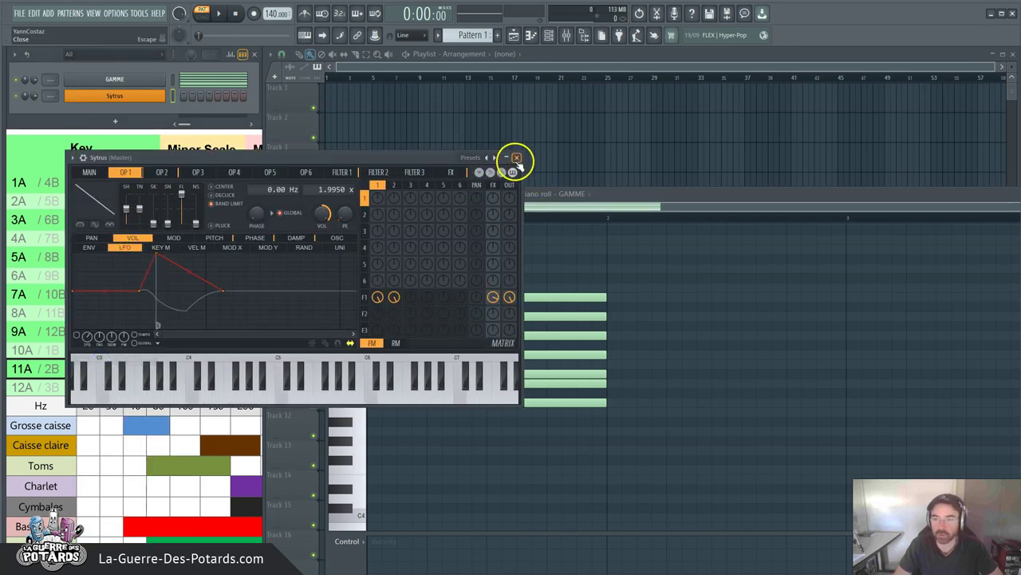
left_click(517, 158)
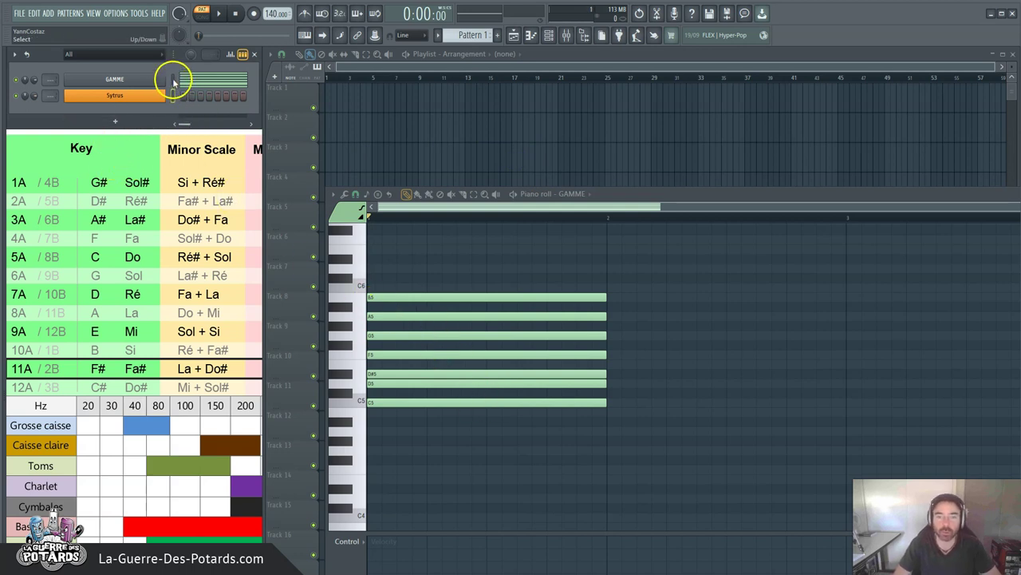
- Copy the scale notes from GAMME into the Sytrus channel and show GAMME in the piano roll
left_click(172, 83)
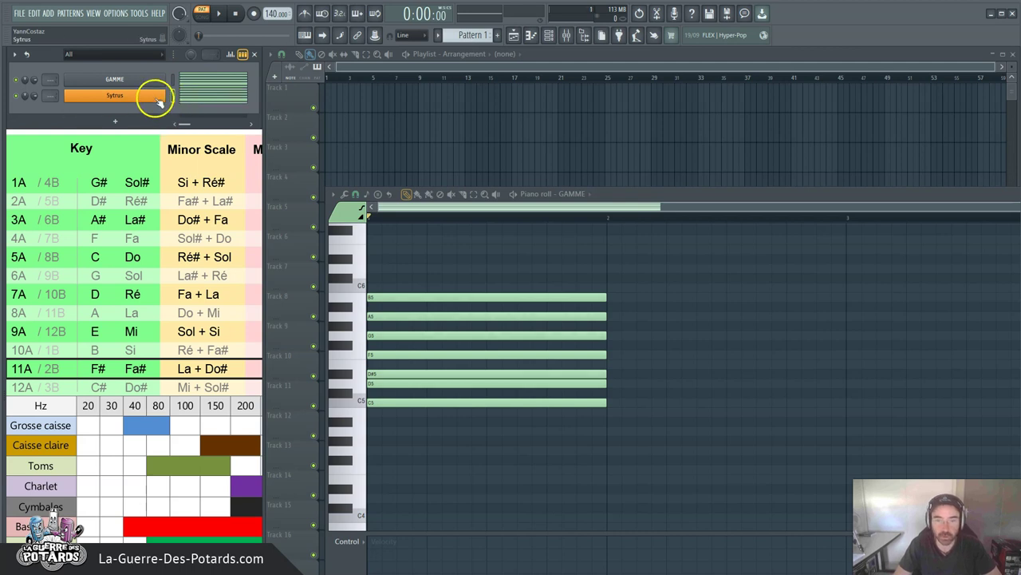
left_click(184, 97)
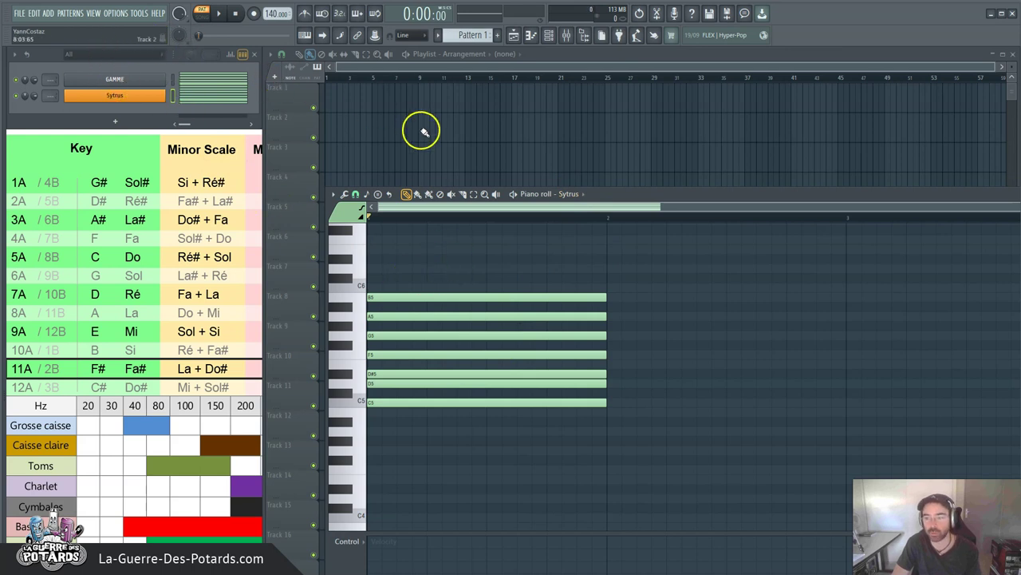
left_click(583, 195)
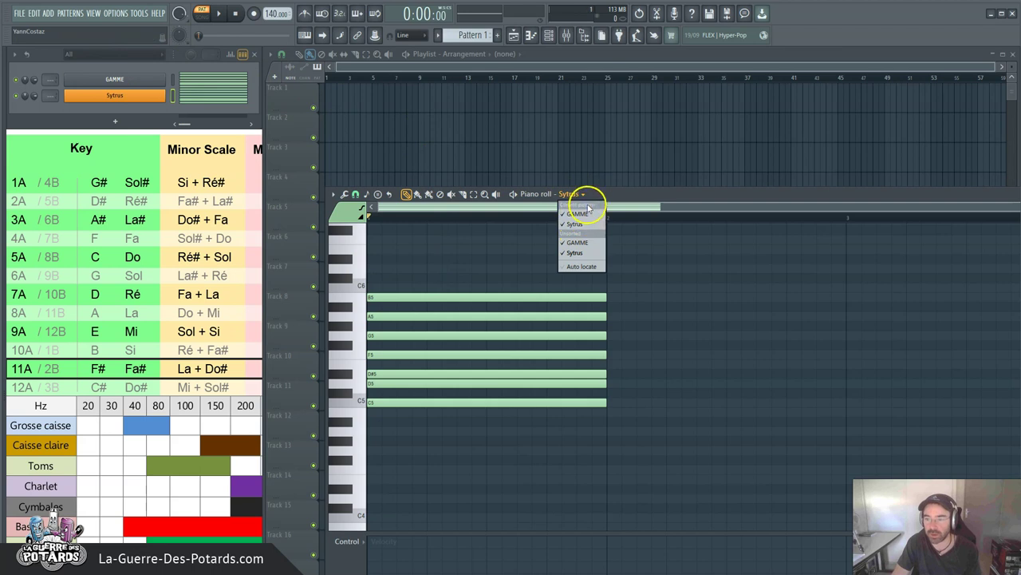
left_click(579, 213)
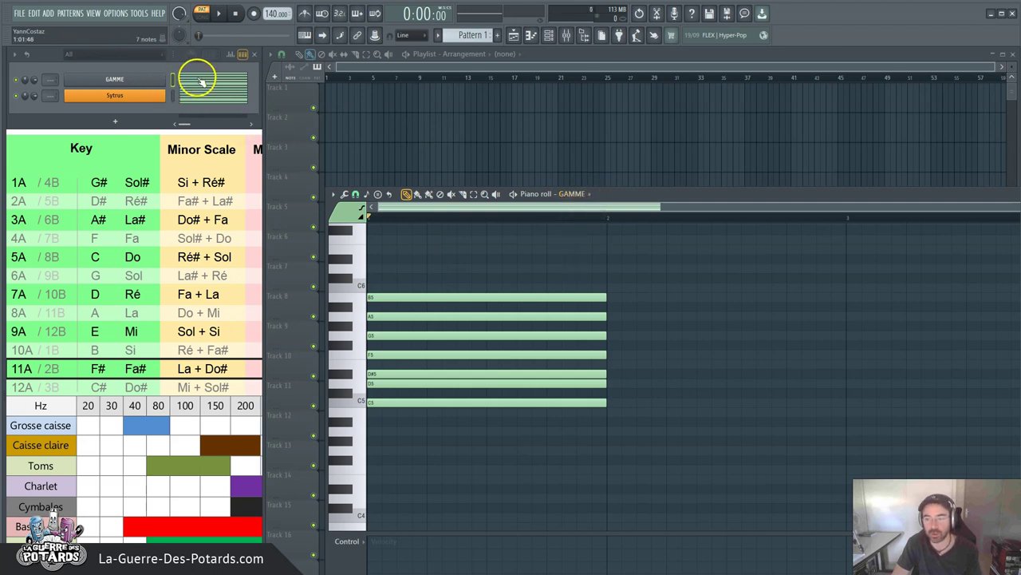
- Rename the Sytrus channel as Accords and show that channel in the piano roll
right_click(126, 104)
key("F2")
type("Accord")
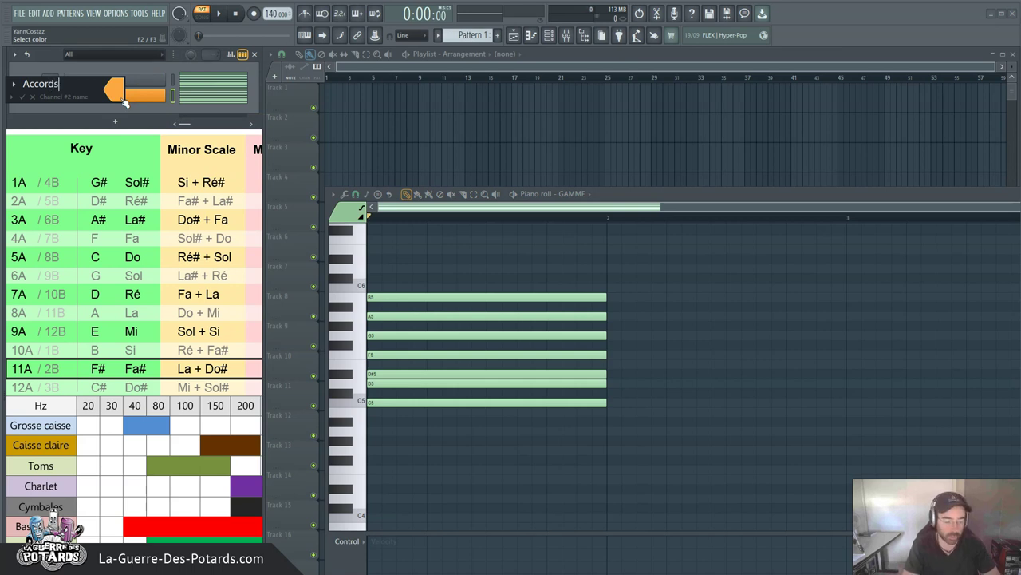
type("s")
key("Return")
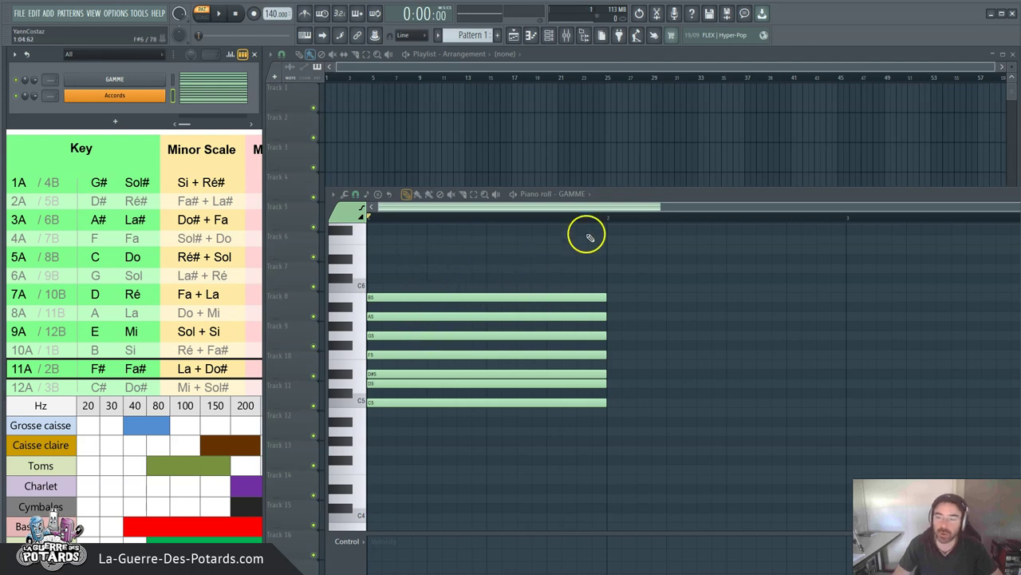
left_click(583, 194)
left_click(586, 223)
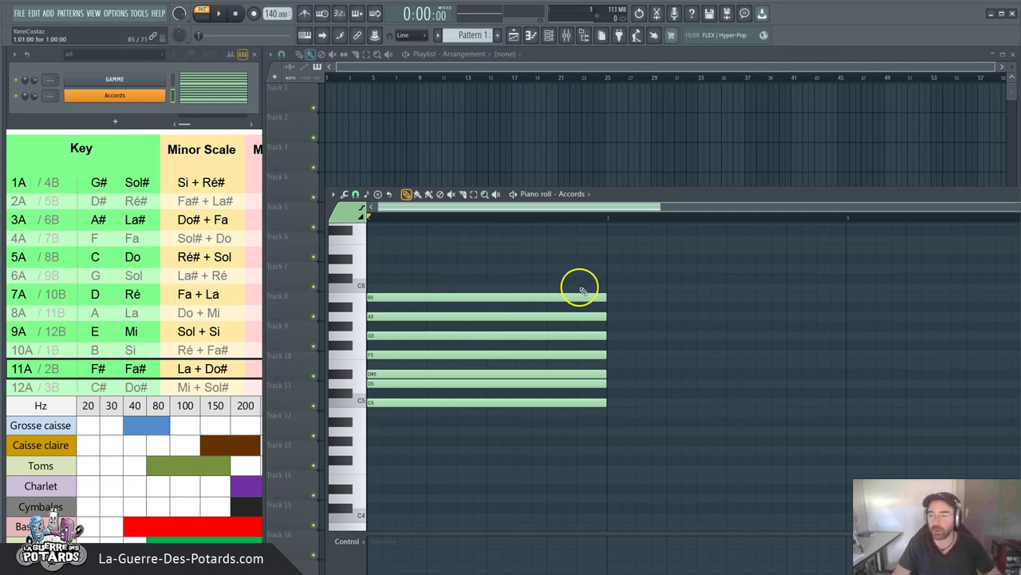
- Shift and shorten several of the Accords channel's scale notes, including A5, D5 and D#5, to expose the ghost notes underneath
left_click_drag(600, 297, 500, 314)
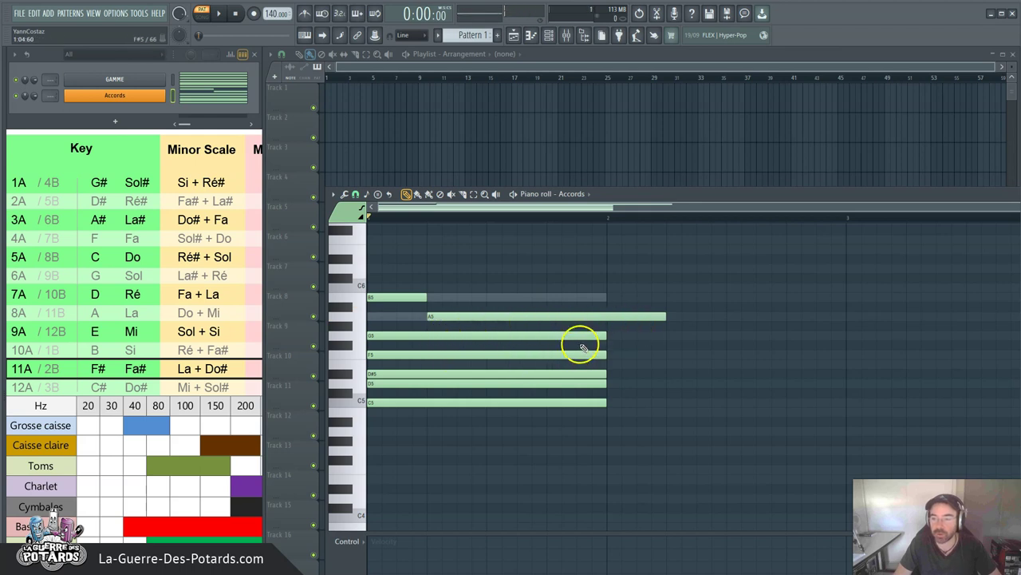
left_click_drag(584, 317, 606, 311)
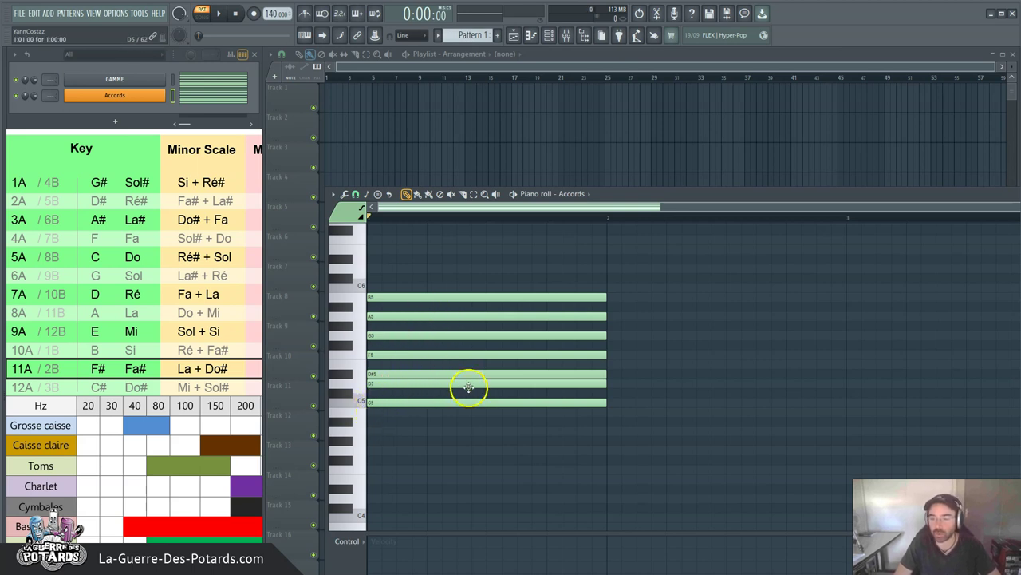
left_click_drag(424, 381, 541, 372)
left_click_drag(473, 316, 593, 317)
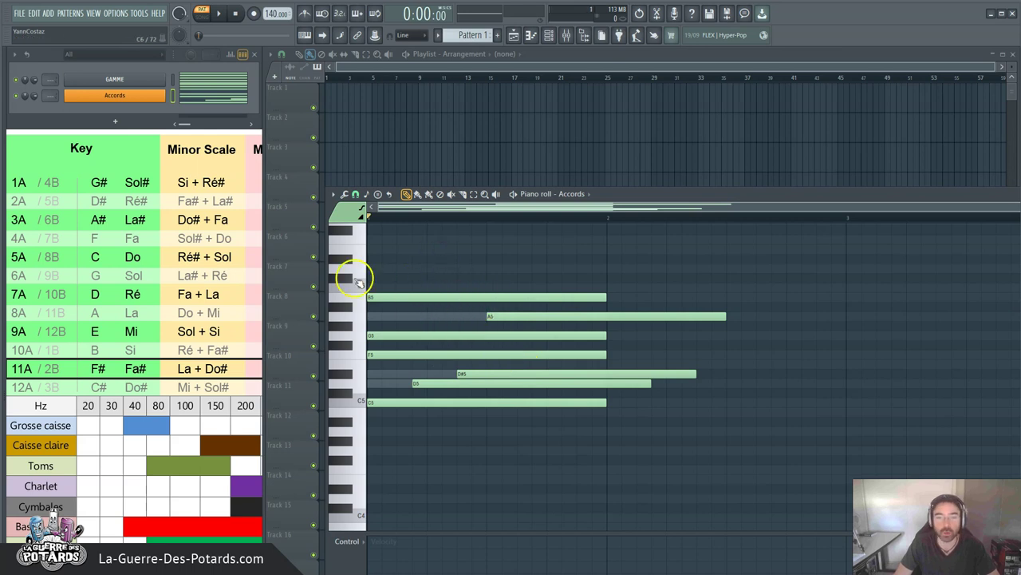
- Delete all scale notes from the Accords channel and stamp a C minor chord rooted on C5 at the start of bar 1
left_click_drag(466, 277, 488, 477)
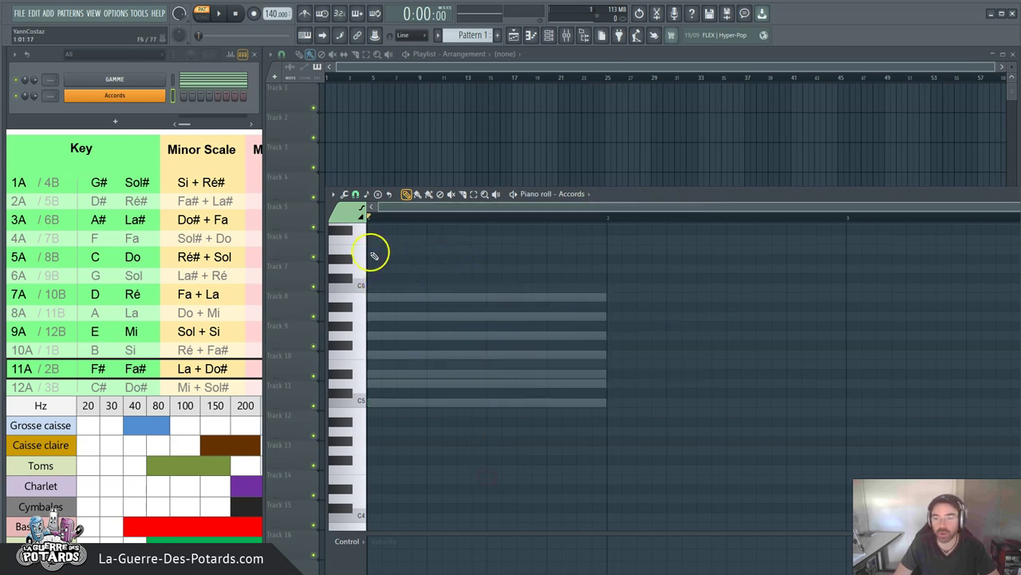
left_click(378, 195)
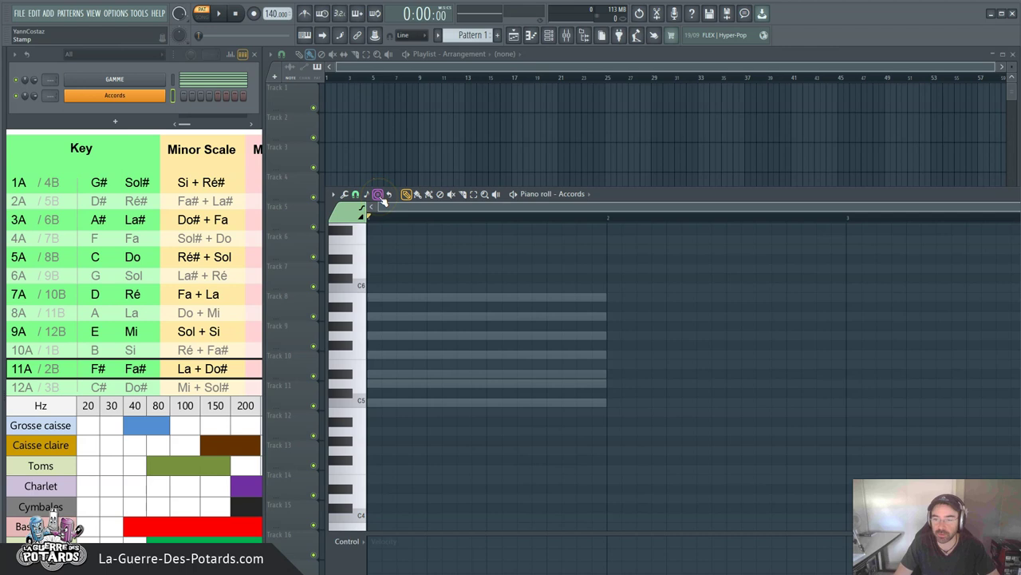
left_click(378, 194)
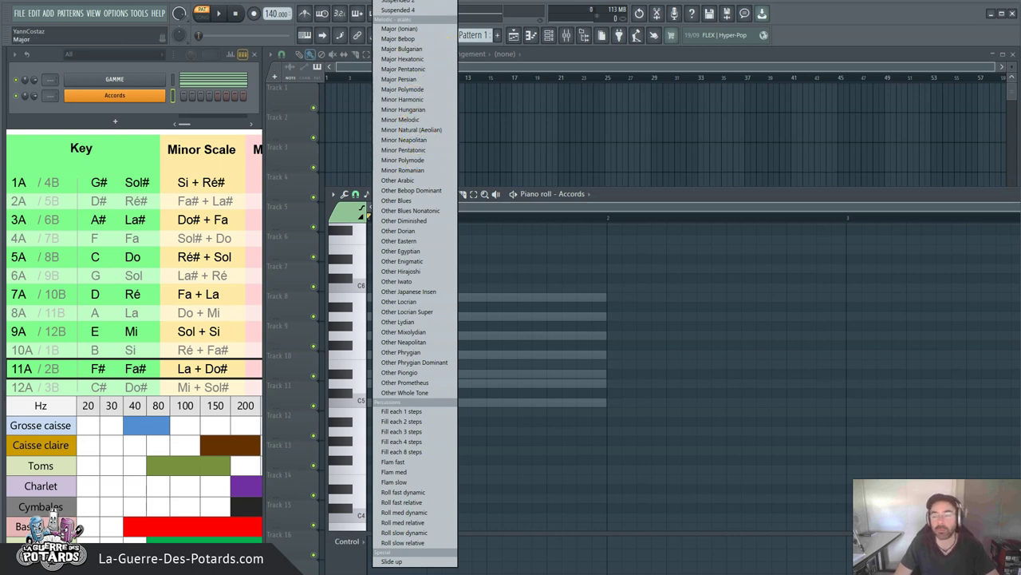
left_click(399, 1)
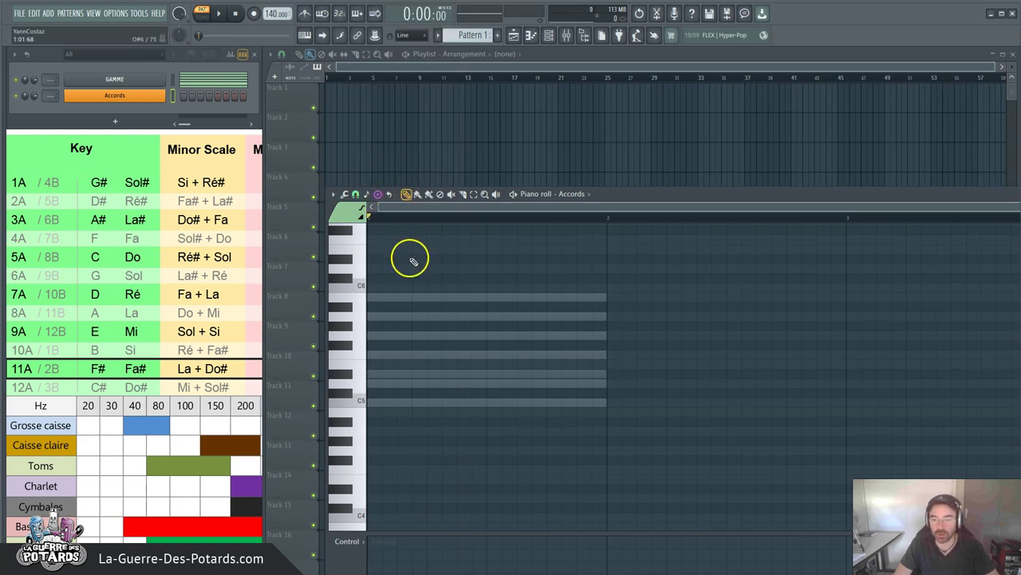
left_click(373, 402)
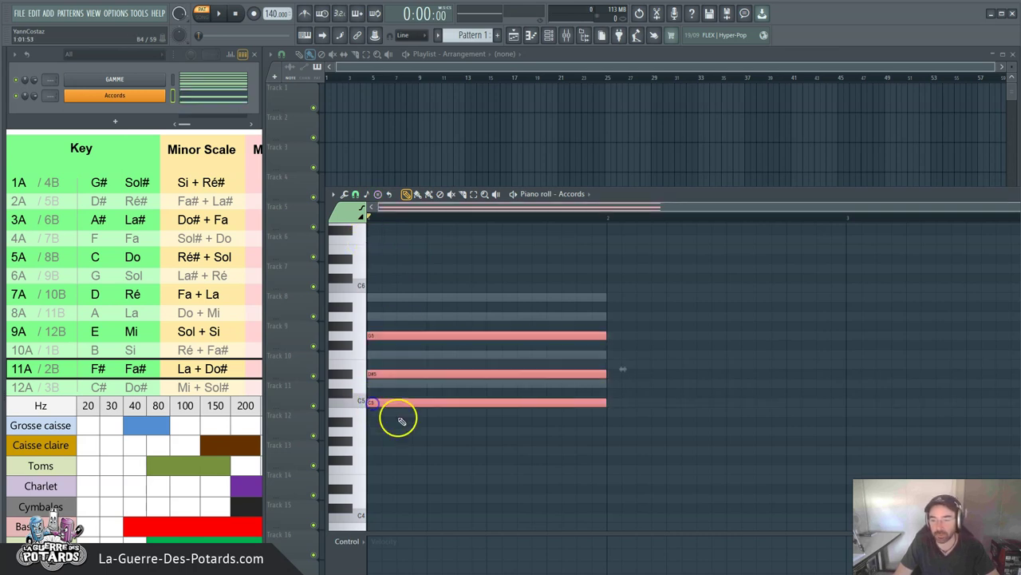
right_click(427, 260)
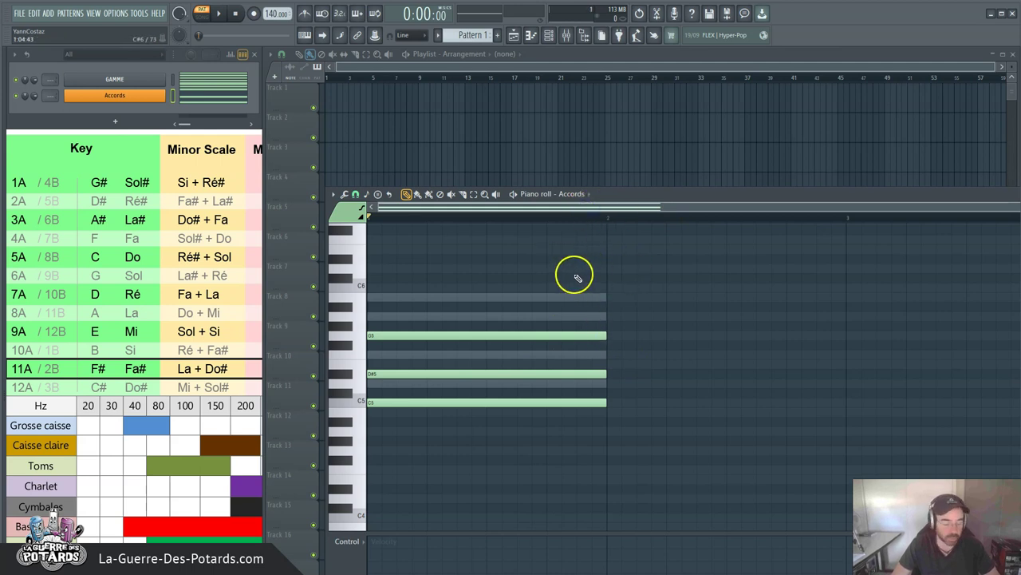
- Select all notes of the C minor chord in bar 1 and duplicate them into bar 2
key("ctrl+a")
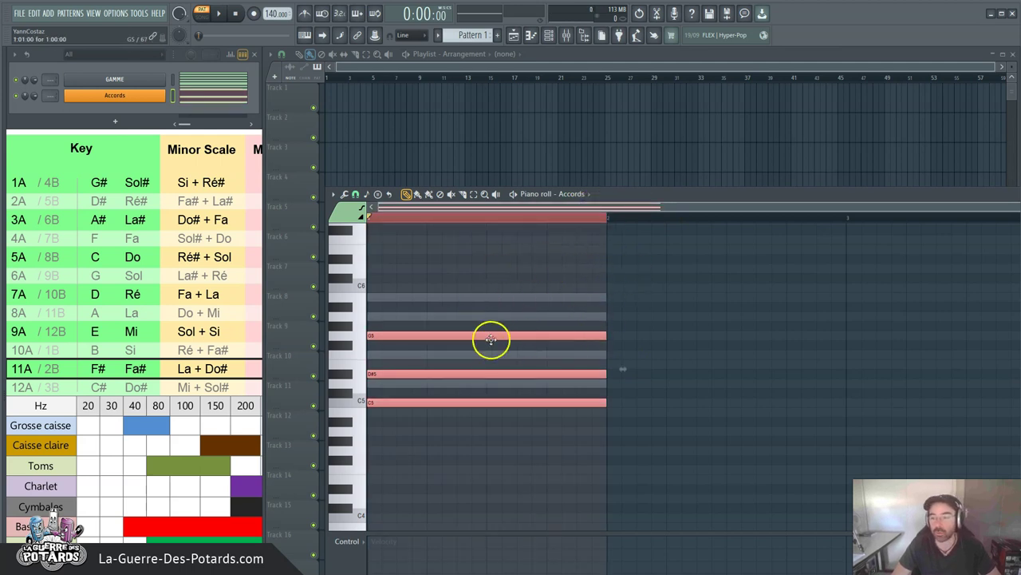
key("ctrl+b")
left_click(649, 288)
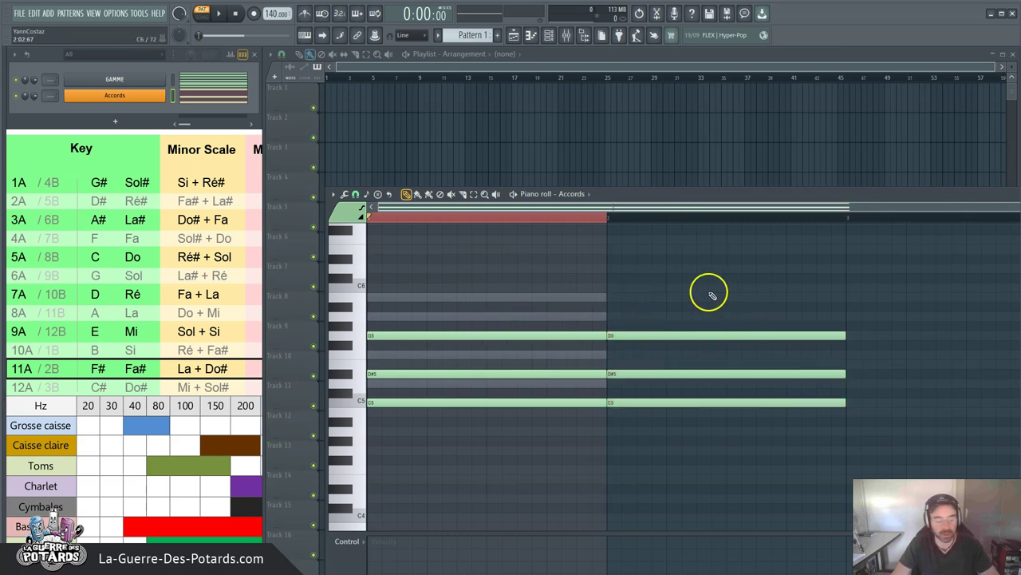
- Select the duplicated chord in bar 2, try shifting its notes, and clear the note and time selections
left_click_drag(846, 318, 665, 447)
mouse_move(649, 372)
left_mouse_down()
mouse_move(652, 385)
mouse_move(654, 364)
mouse_move(655, 375)
left_mouse_up()
left_click(656, 315)
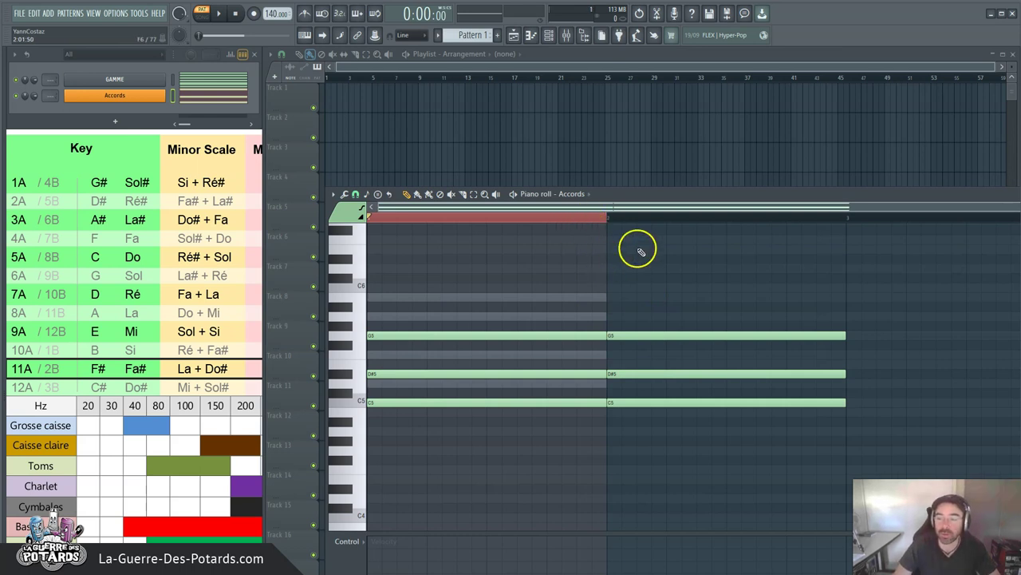
left_click(622, 215)
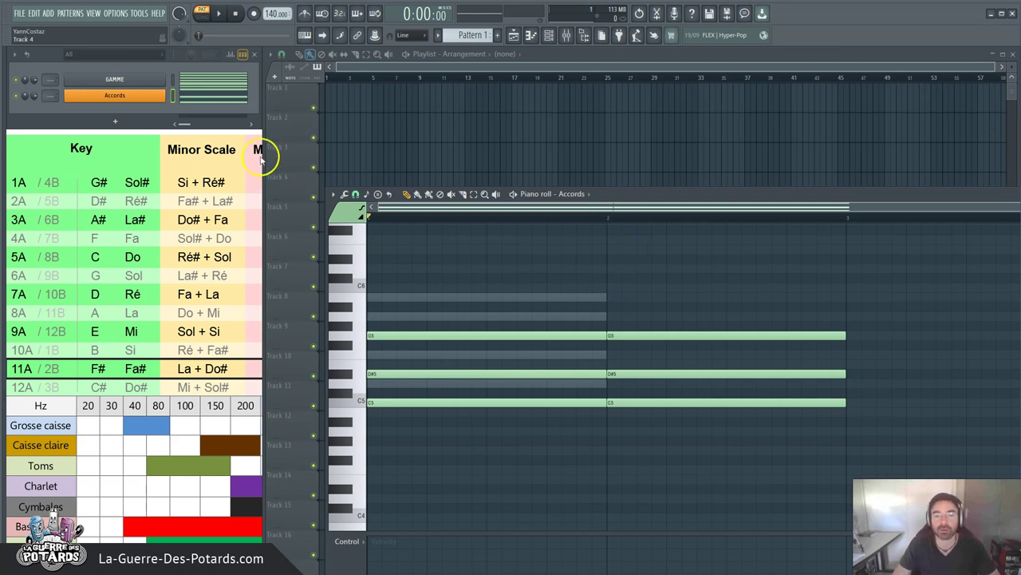
- Look over the Accords channel's Sytrus settings, close them, and switch to the Méthode SHURIKEN presentation slide
left_click(105, 96)
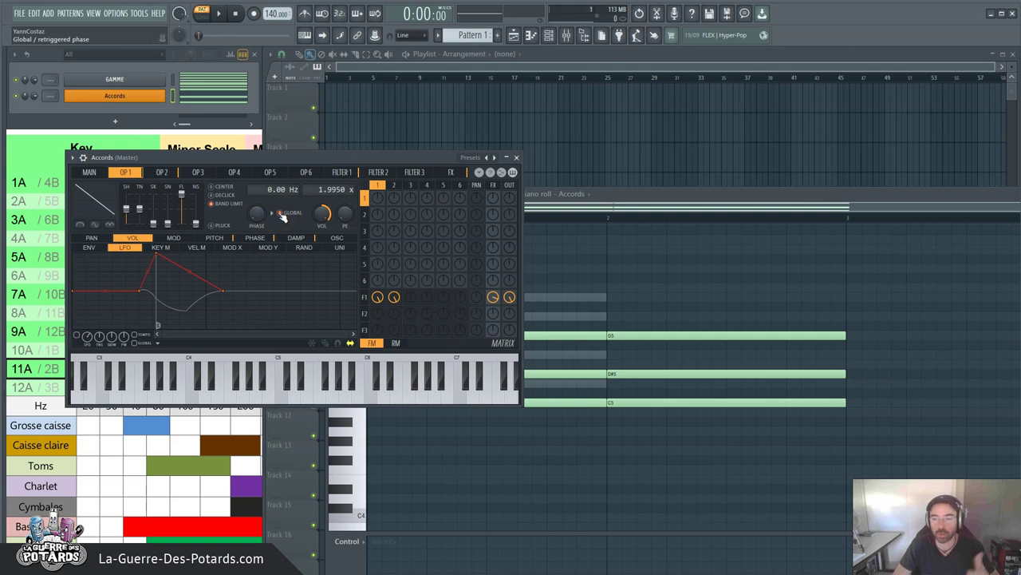
left_click(516, 157)
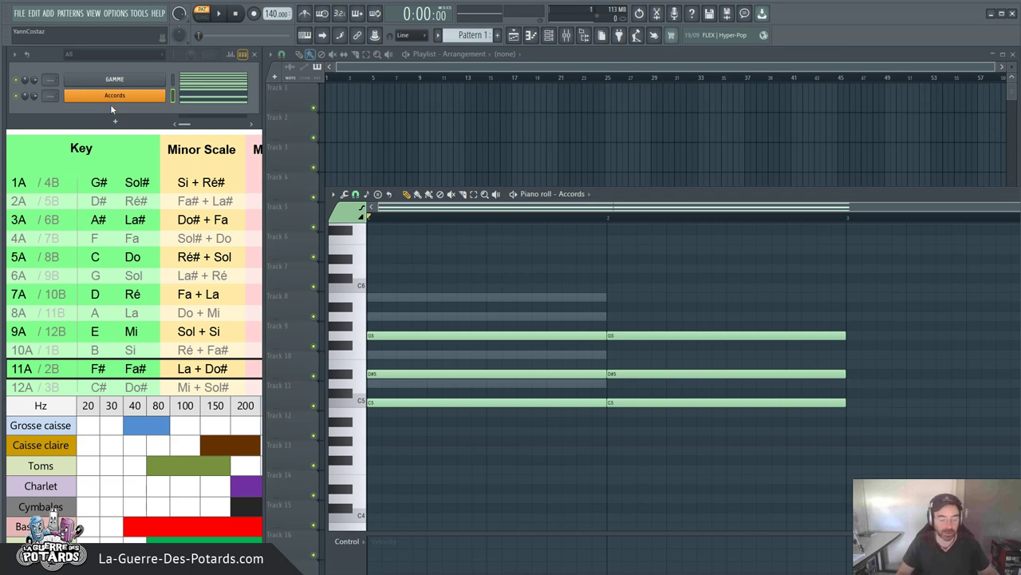
key("alt+Tab")
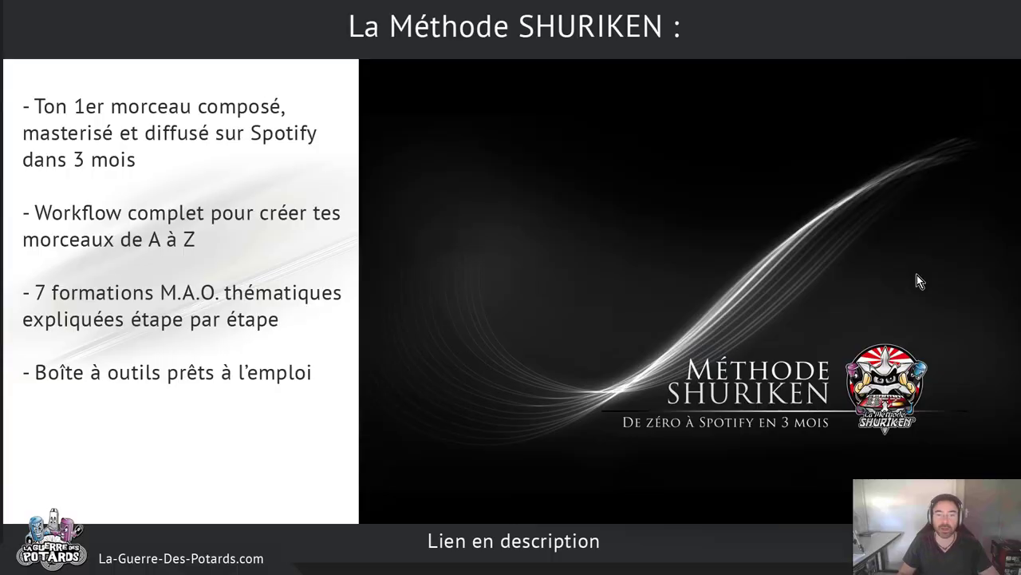